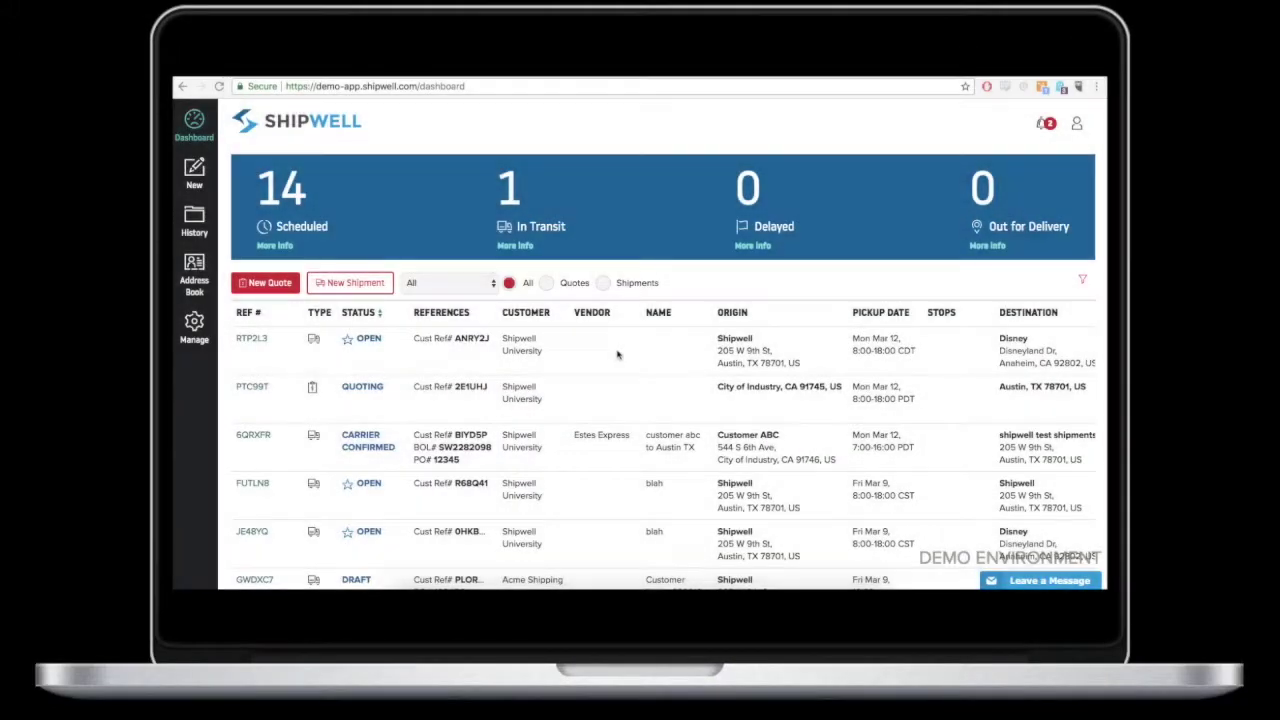
# Open the in-transit shipment AZG77B from the dashboard list.
pyautogui.scroll(-3, 617, 354)
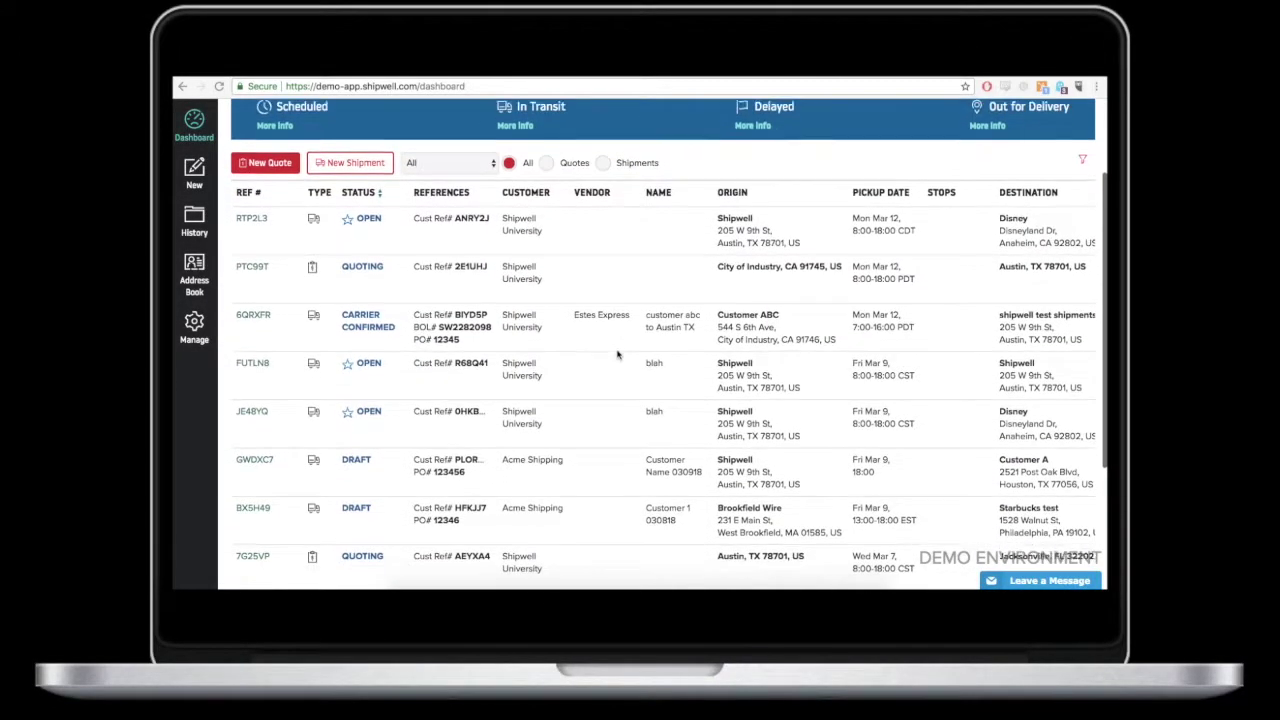
pyautogui.scroll(-2, 617, 354)
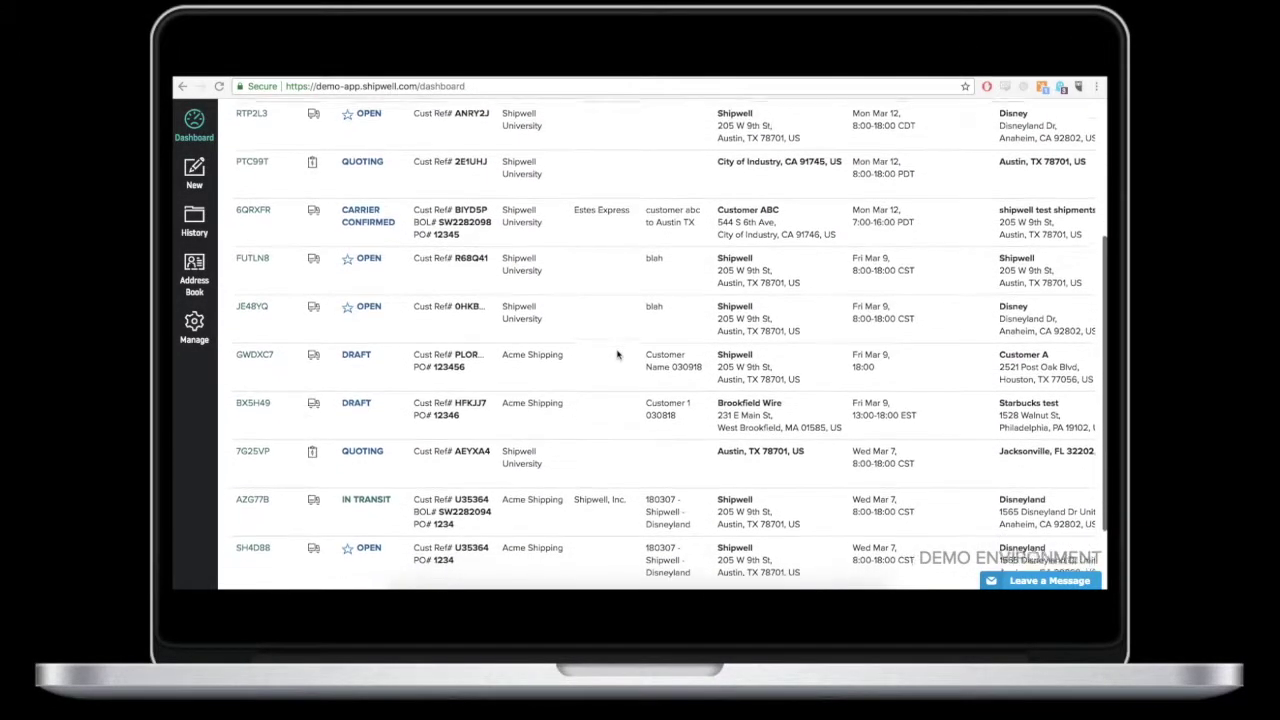
pyautogui.scroll(-1, 617, 354)
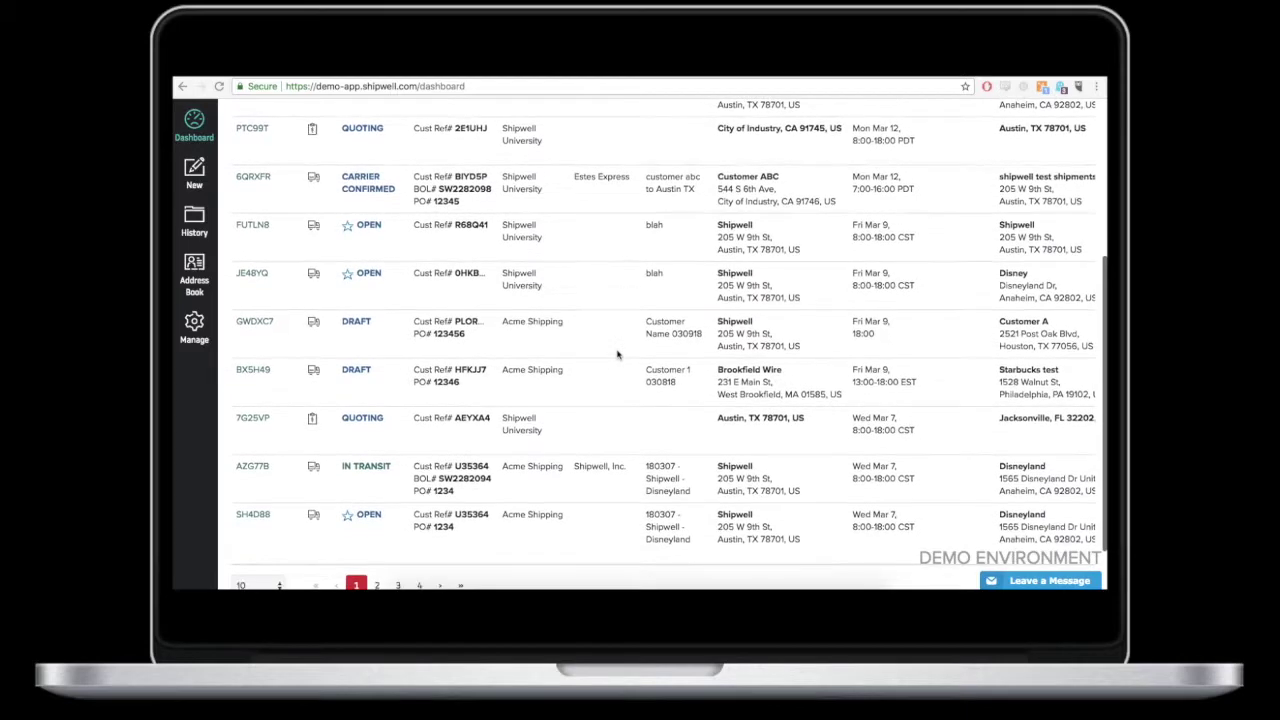
pyautogui.click(253, 466)
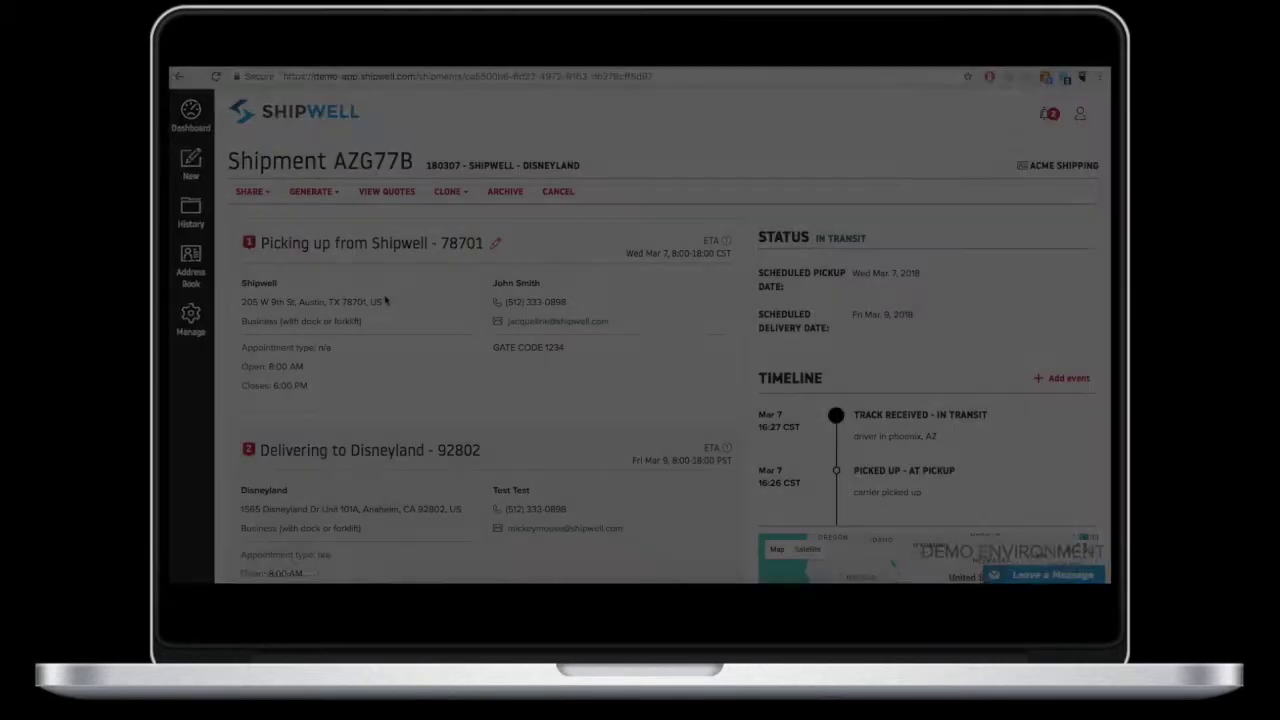
pyautogui.moveTo(904, 425)
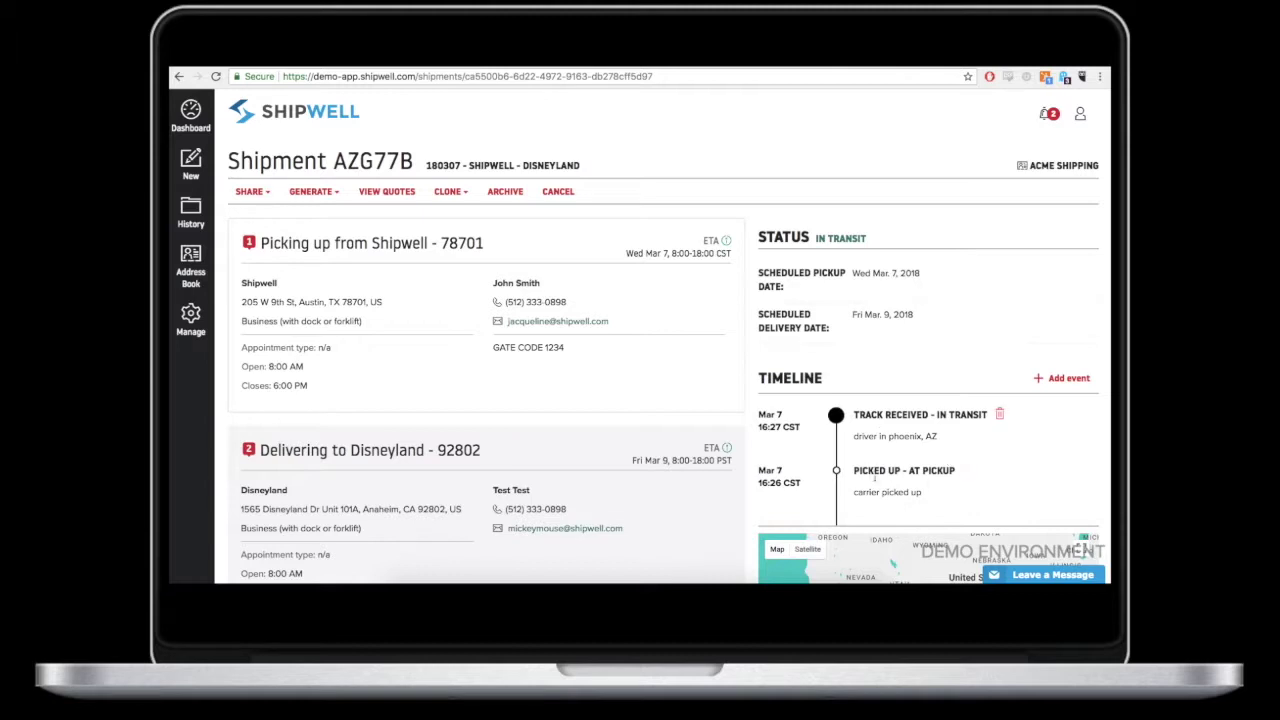
# Review AZG77B's references, vendor and equipment, and documents, and expand the management sections.
pyautogui.scroll(-3, 706, 436)
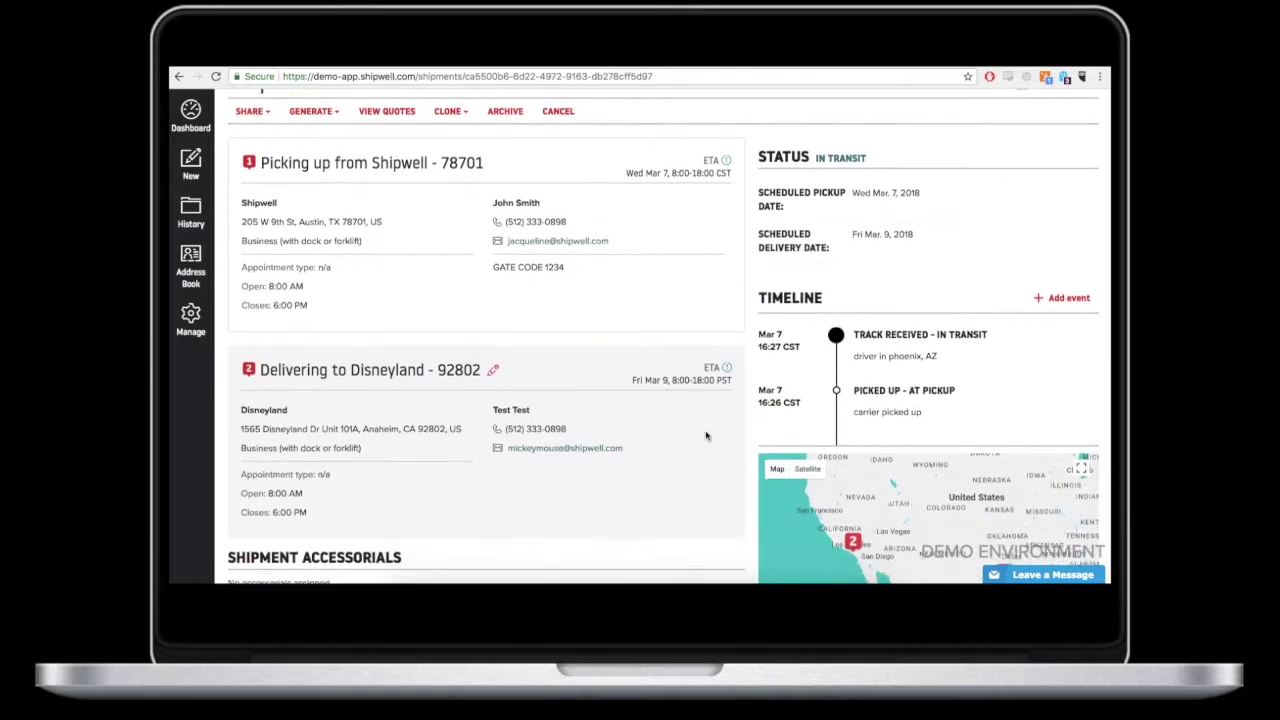
pyautogui.scroll(-2, 706, 436)
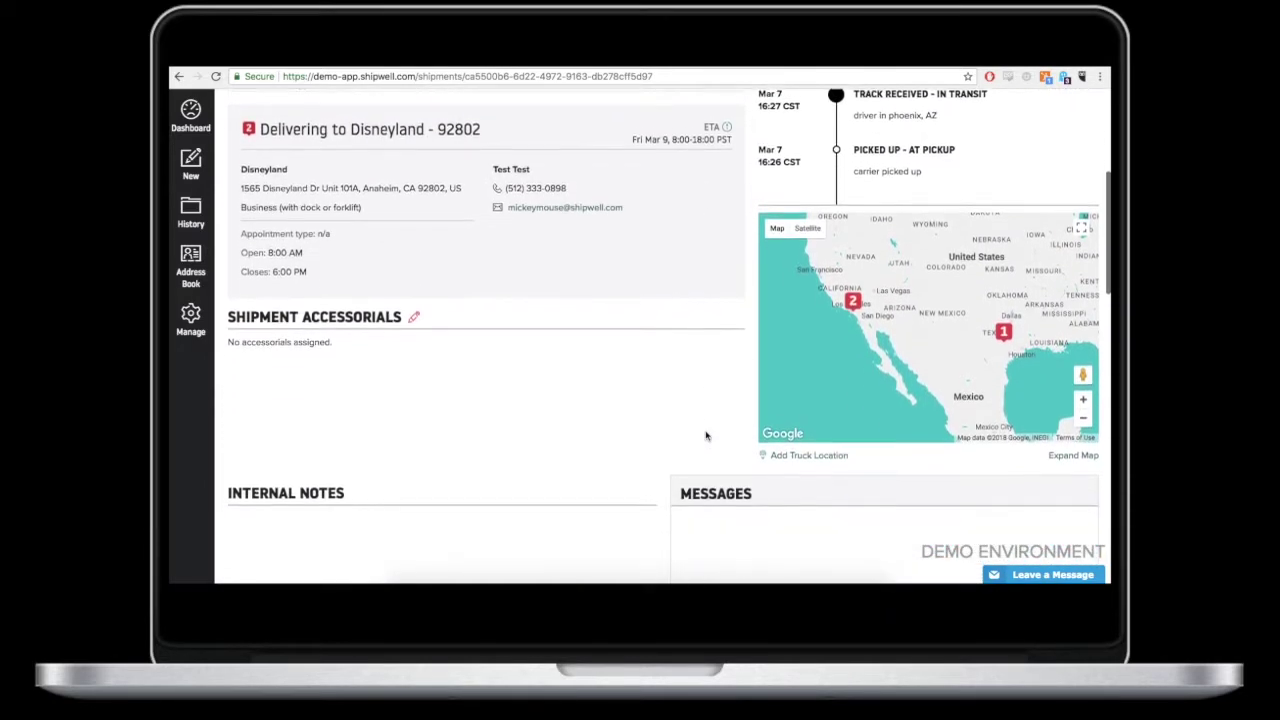
pyautogui.scroll(-1, 706, 436)
pyautogui.scroll(-1, 706, 436)
pyautogui.scroll(-1, 706, 436)
pyautogui.scroll(-1, 706, 436)
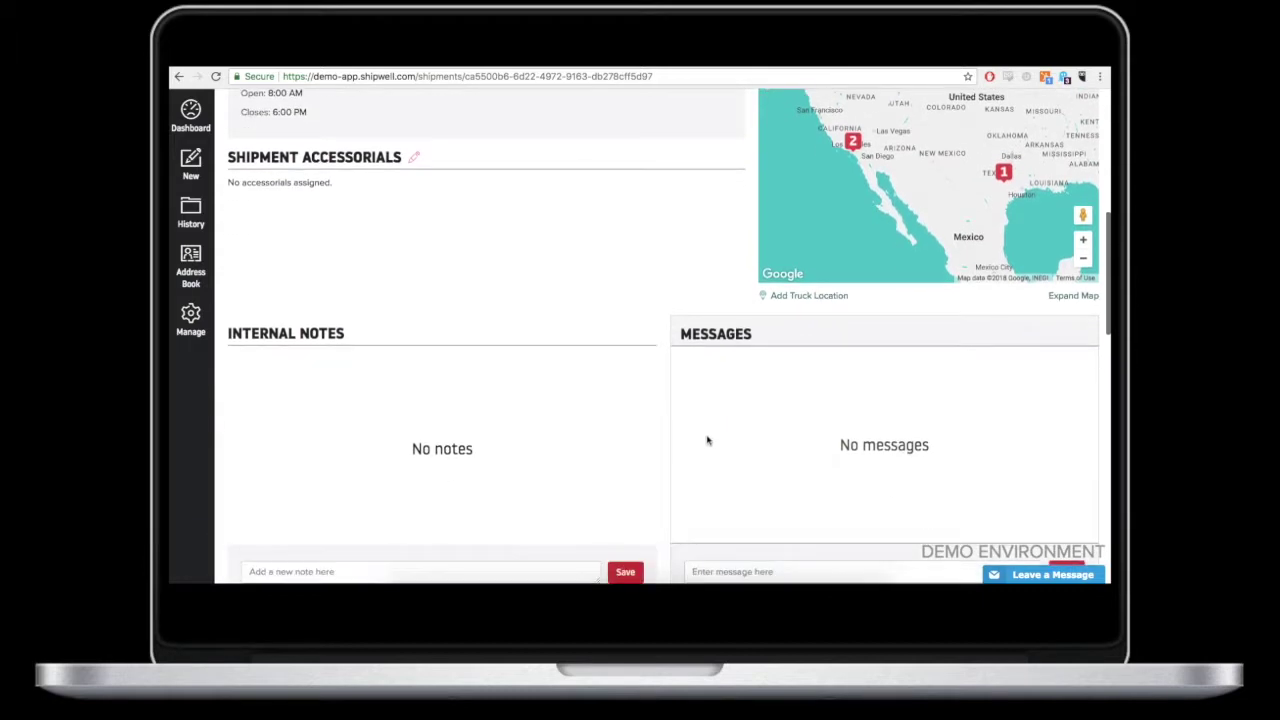
pyautogui.scroll(-1, 708, 441)
pyautogui.scroll(-1, 708, 441)
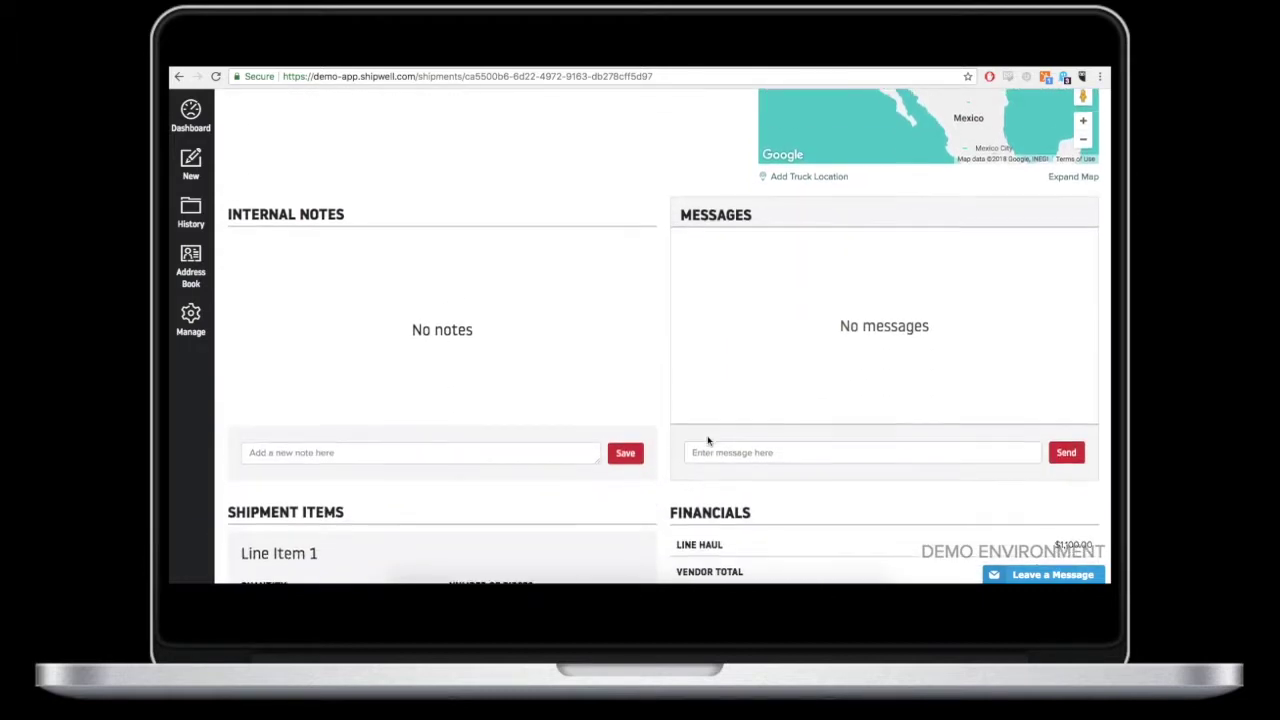
pyautogui.scroll(-1, 708, 441)
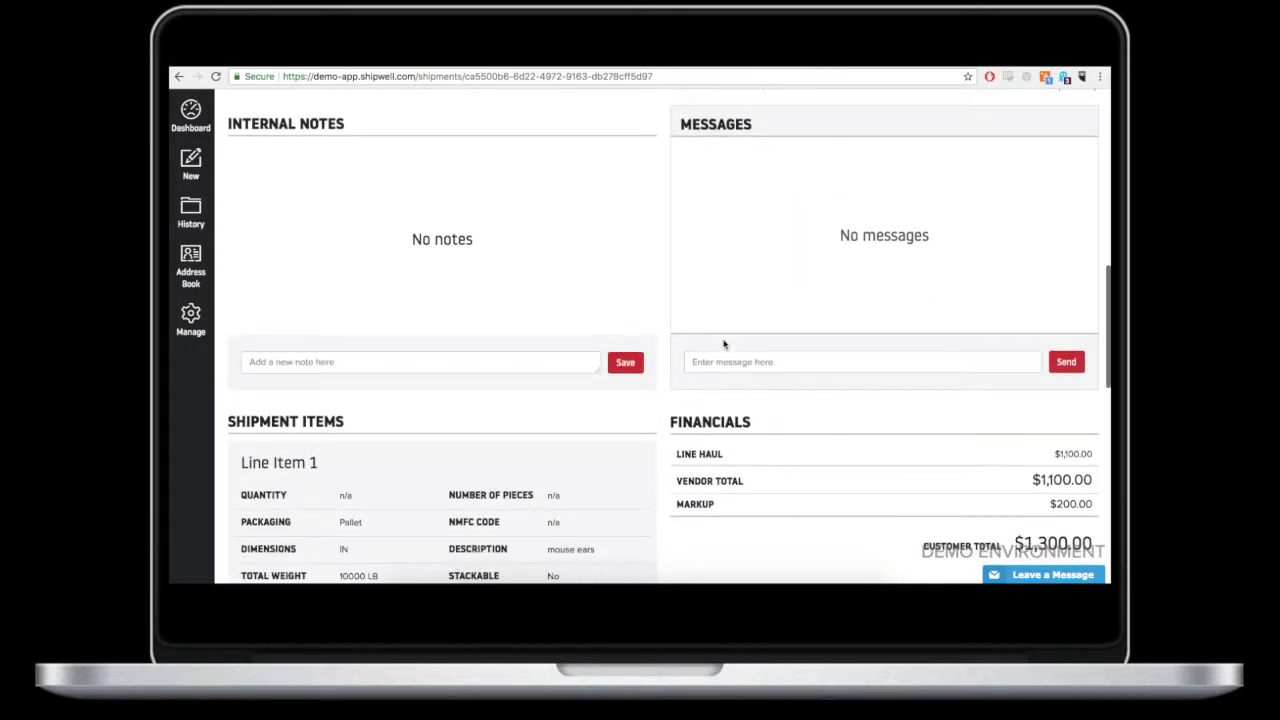
pyautogui.scroll(-1, 676, 306)
pyautogui.scroll(-1, 676, 304)
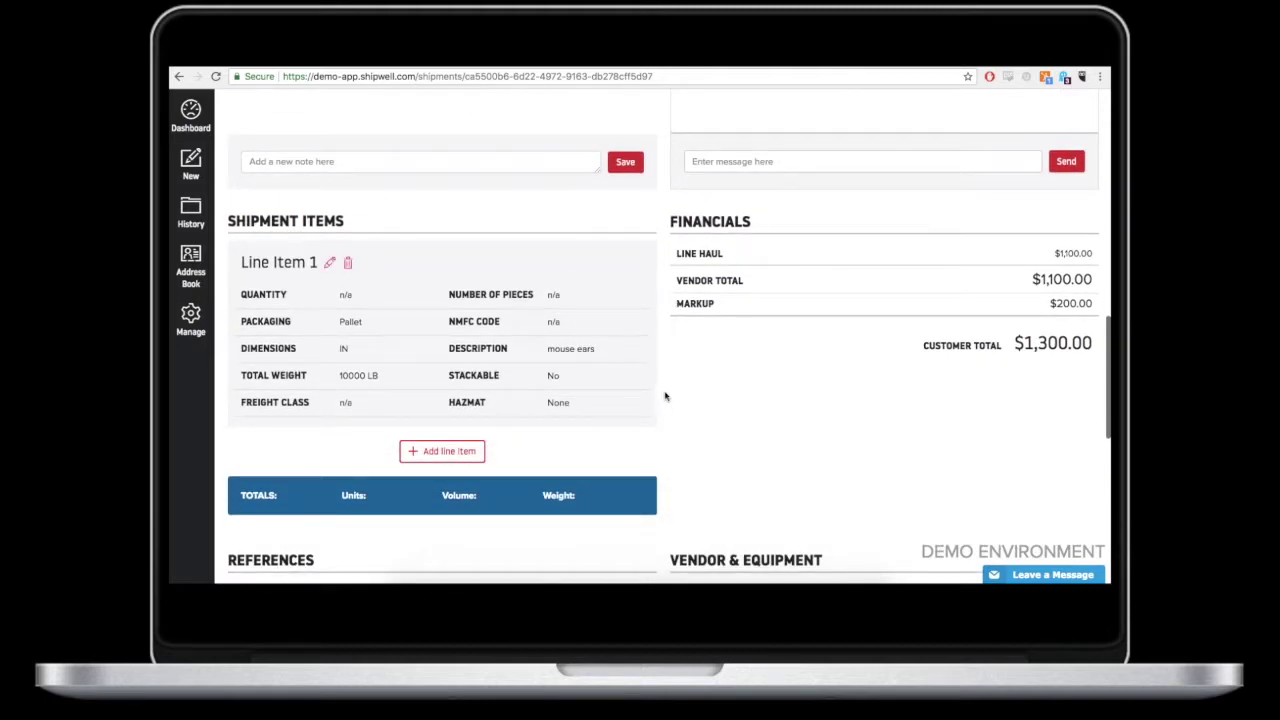
pyautogui.scroll(-1, 668, 398)
pyautogui.scroll(-1, 668, 398)
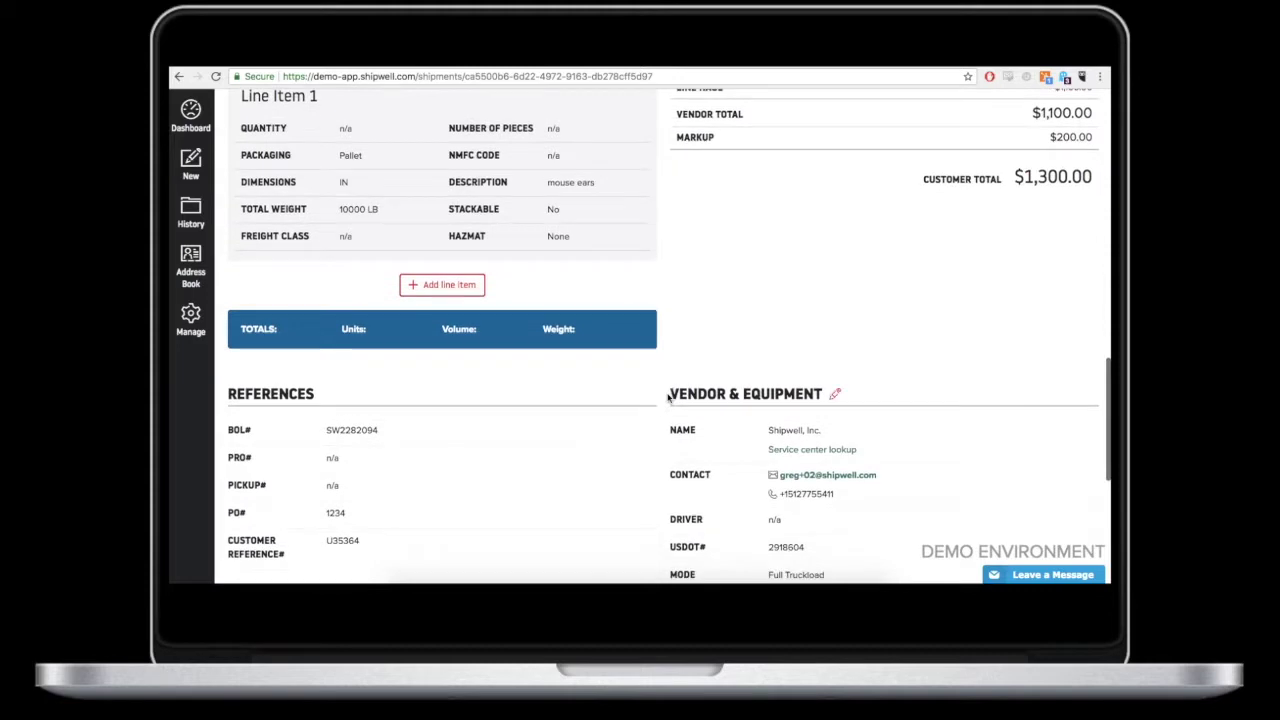
pyautogui.scroll(-1, 668, 398)
pyautogui.scroll(-1, 668, 398)
pyautogui.scroll(-1, 668, 398)
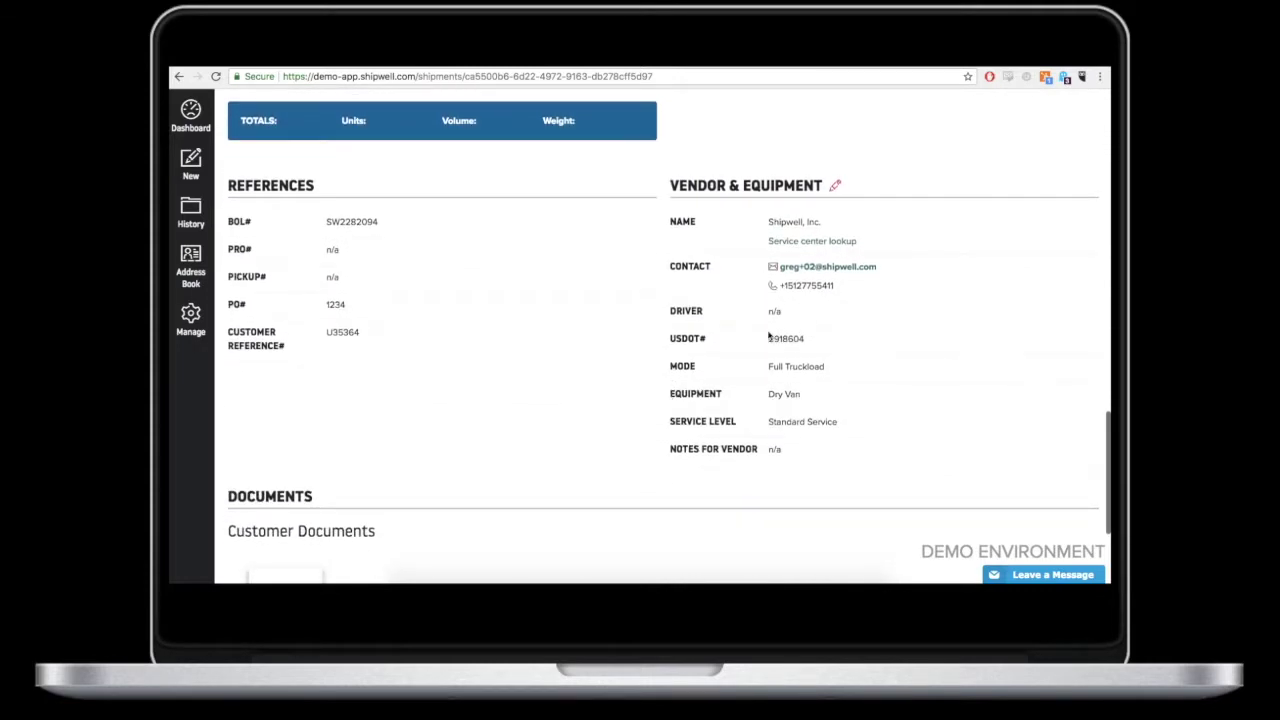
pyautogui.scroll(-1, 551, 354)
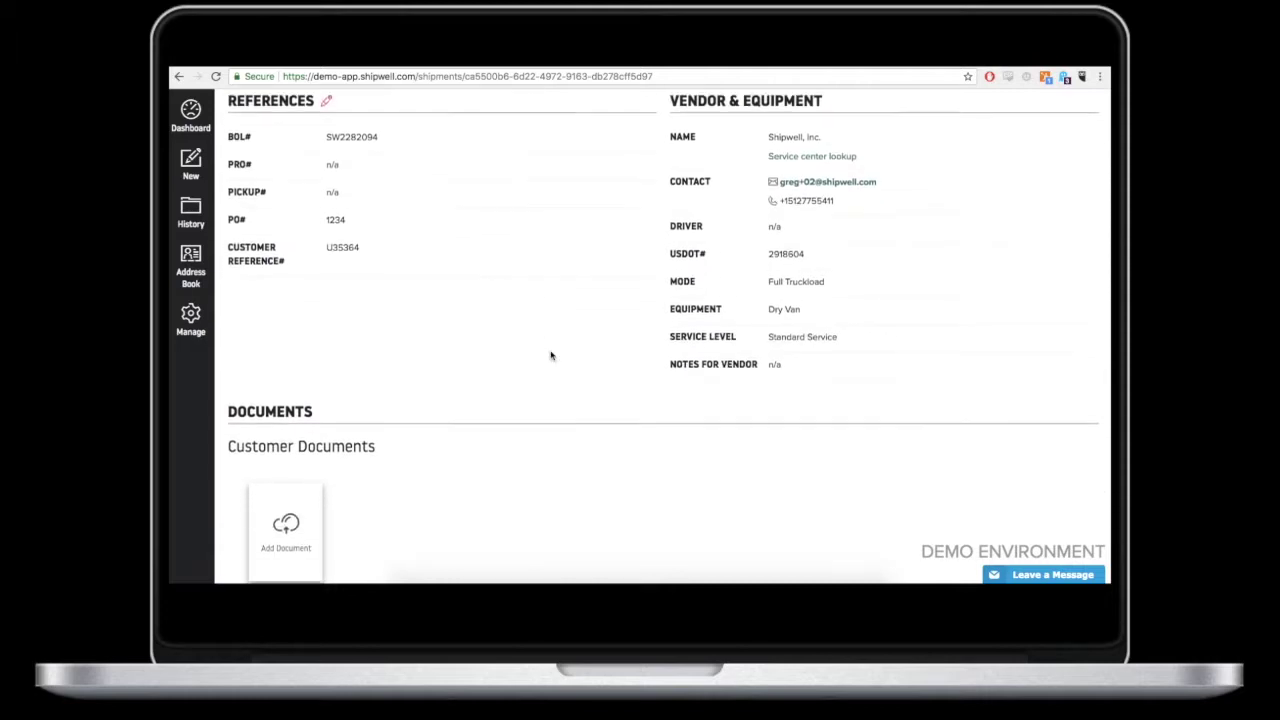
pyautogui.scroll(-1, 550, 355)
pyautogui.scroll(-1, 548, 355)
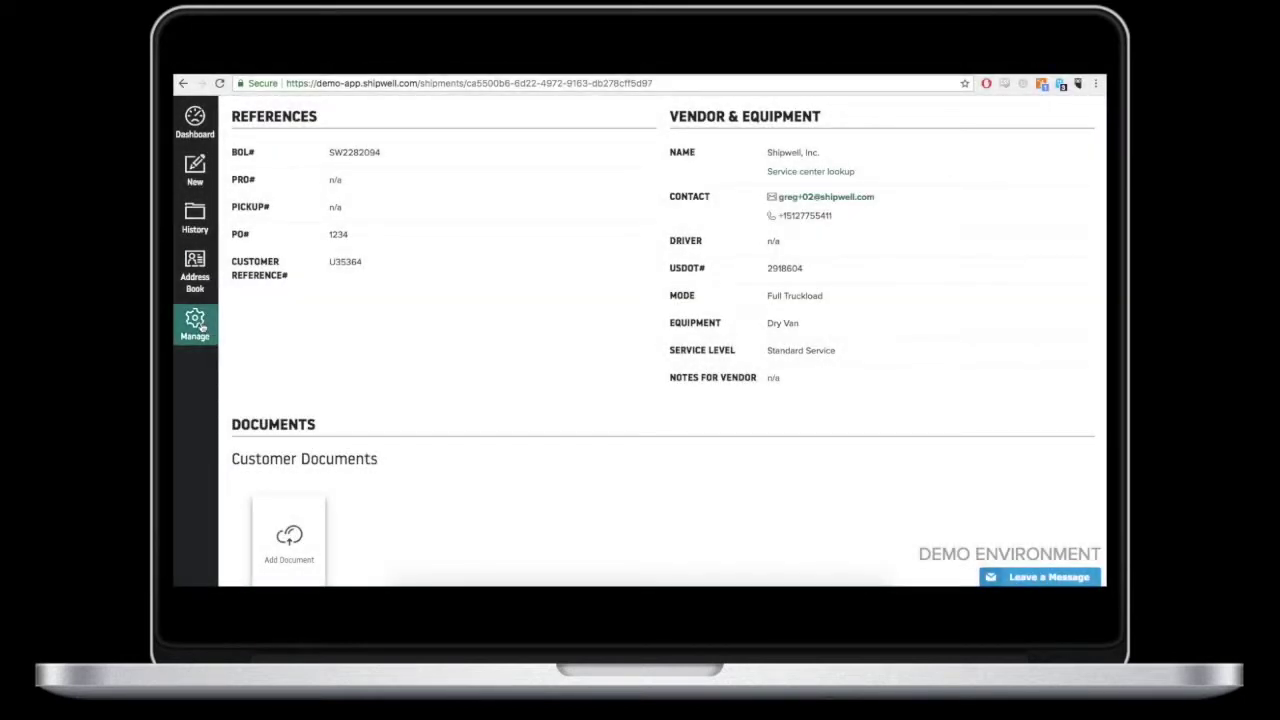
pyautogui.click(201, 327)
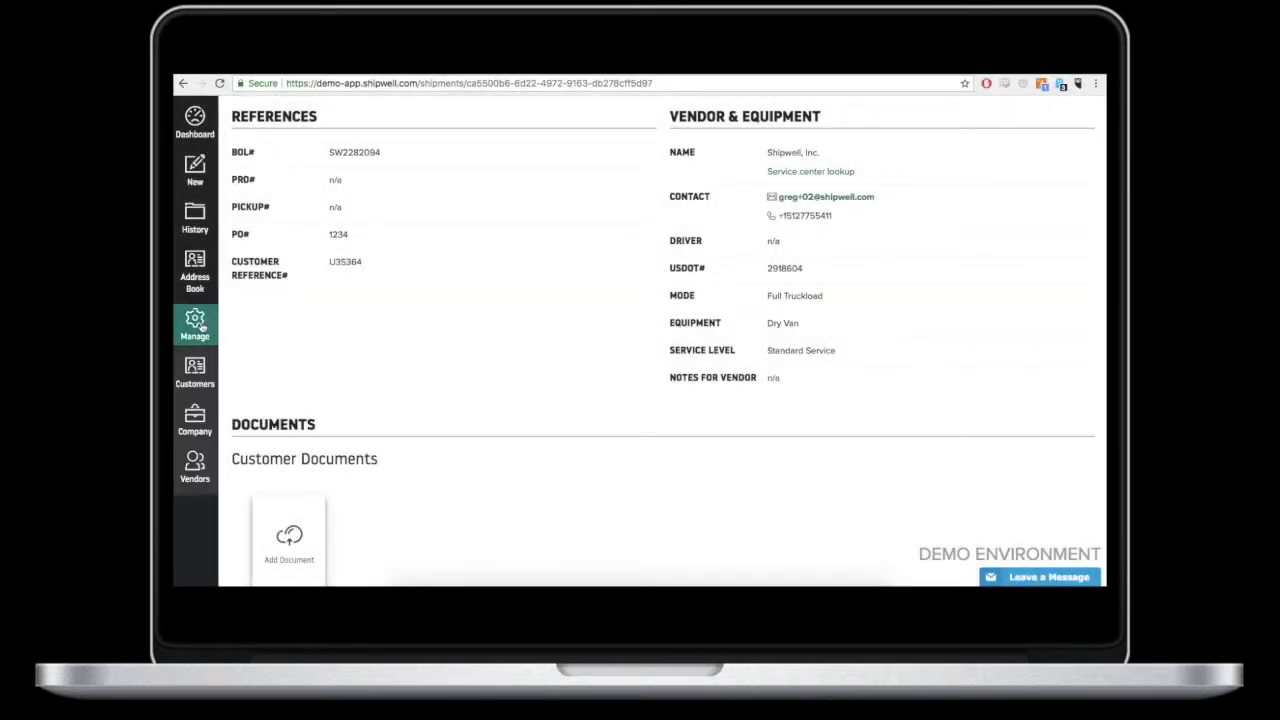
# Add a vendor under Manage > Vendors, filled from USDOT 2918604 (Shipwell, Inc.).
pyautogui.click(191, 470)
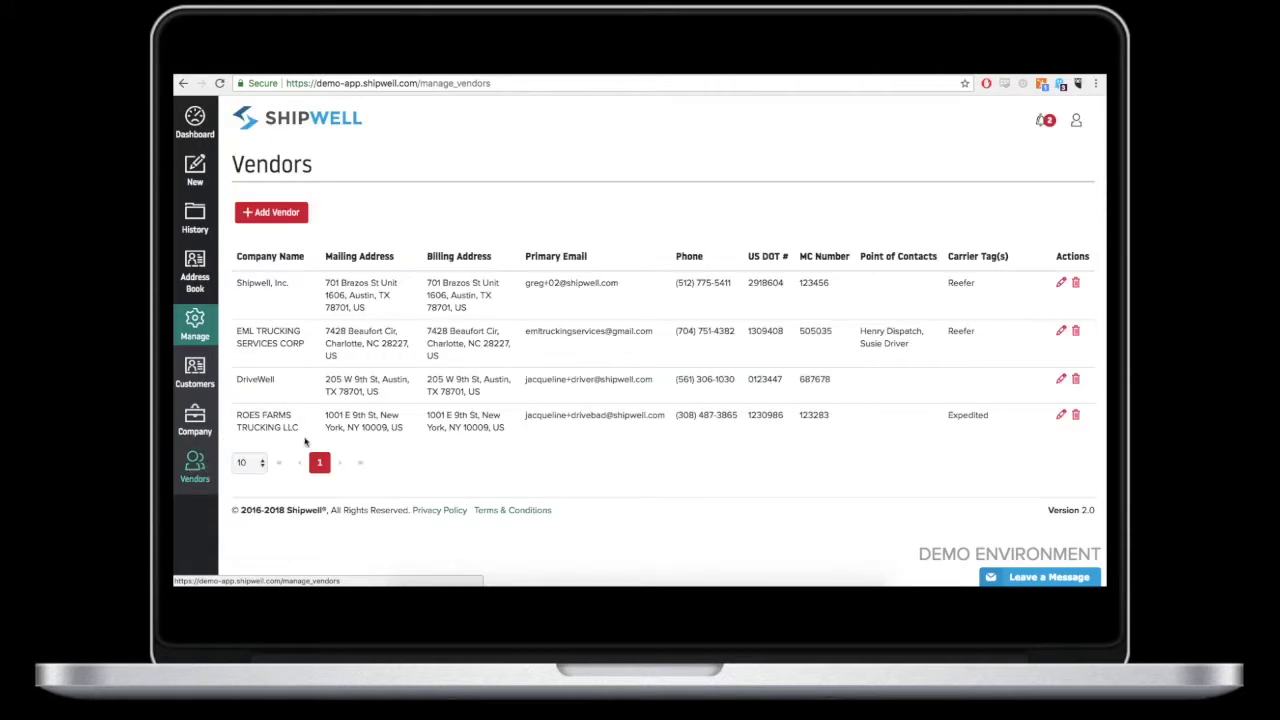
pyautogui.click(290, 214)
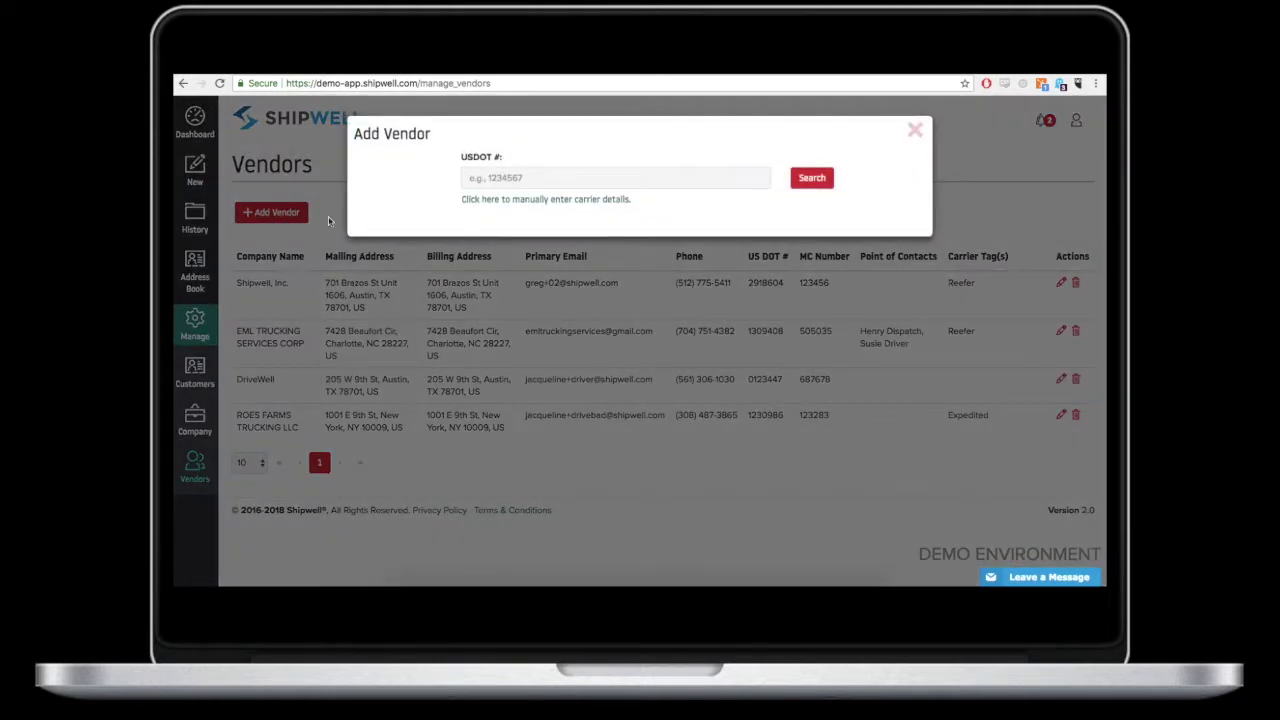
pyautogui.click(512, 178)
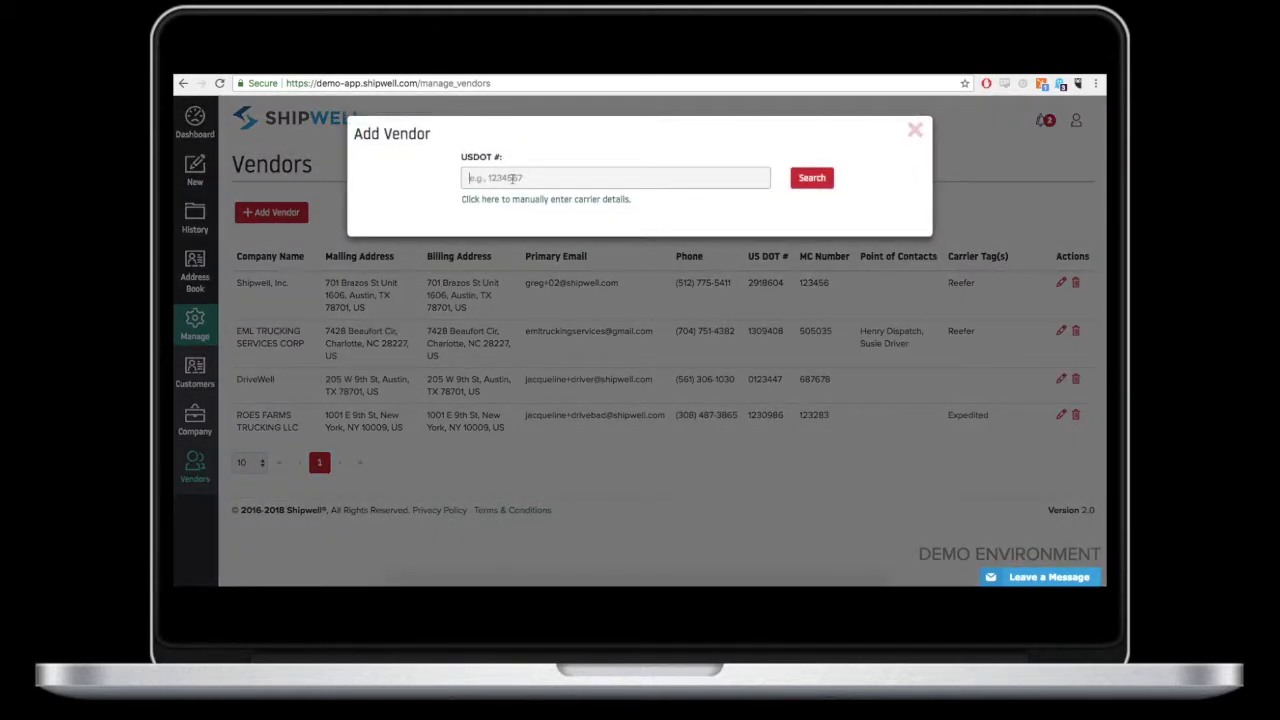
pyautogui.write('2918604')
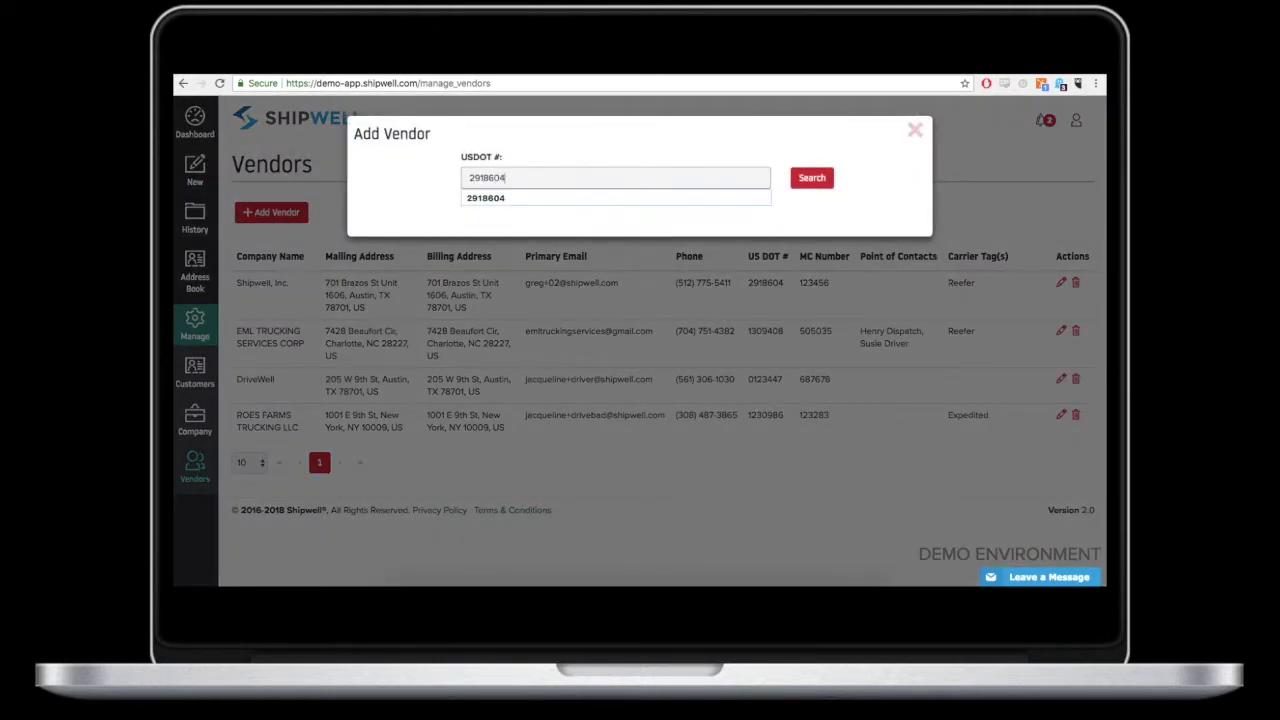
pyautogui.click(532, 198)
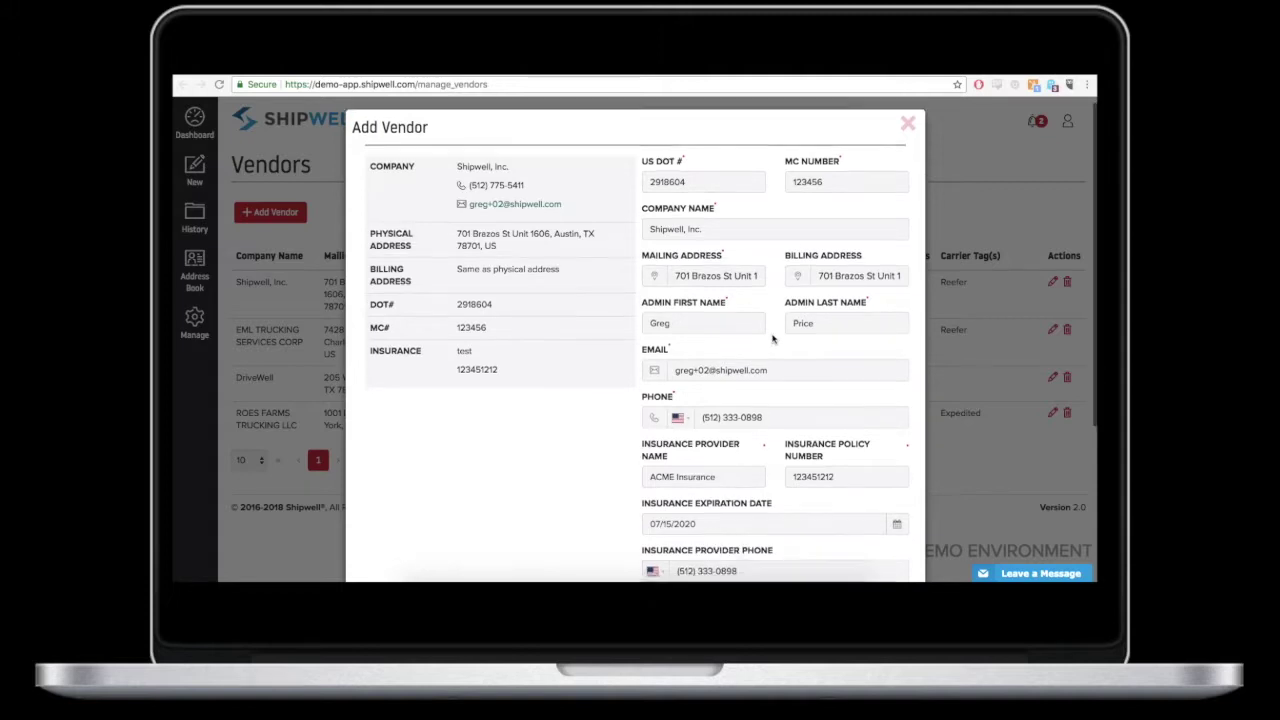
# Enter ELD provider Teletrac Navman and ELD account number 12345678 on the vendor form.
pyautogui.scroll(-3, 772, 338)
pyautogui.scroll(-1, 772, 338)
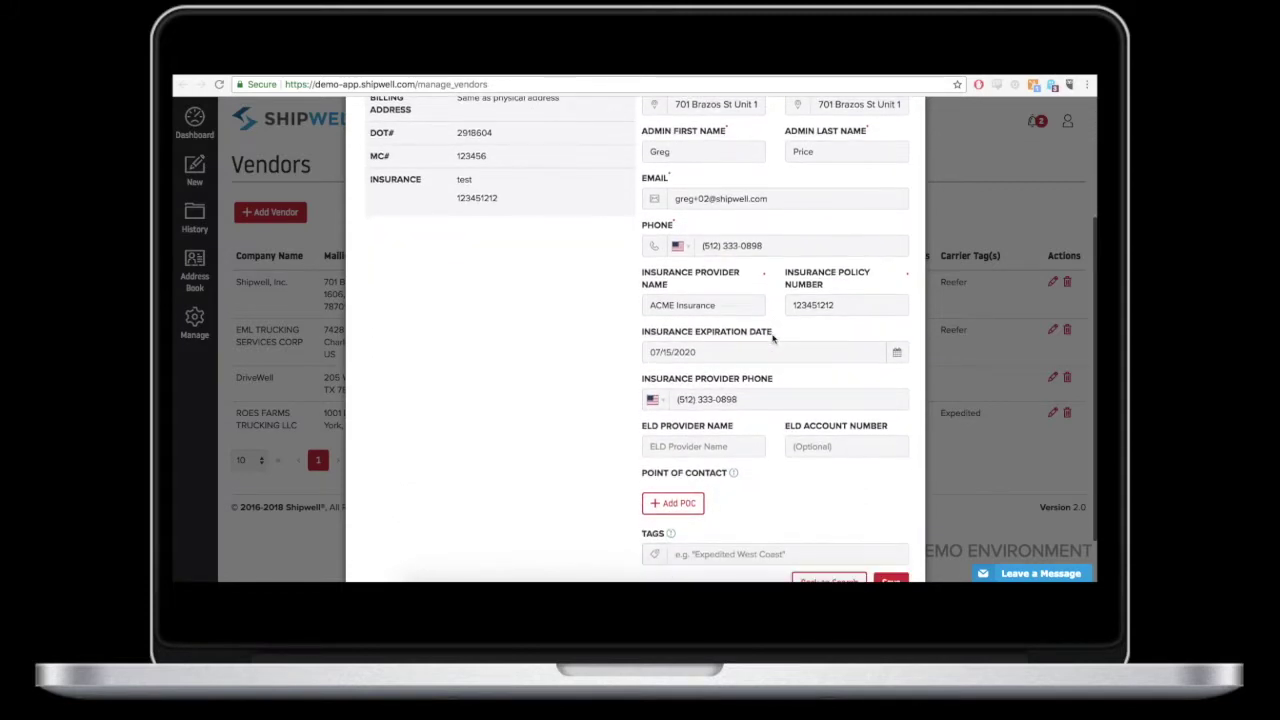
pyautogui.click(656, 447)
pyautogui.write('Teletrac Navman')
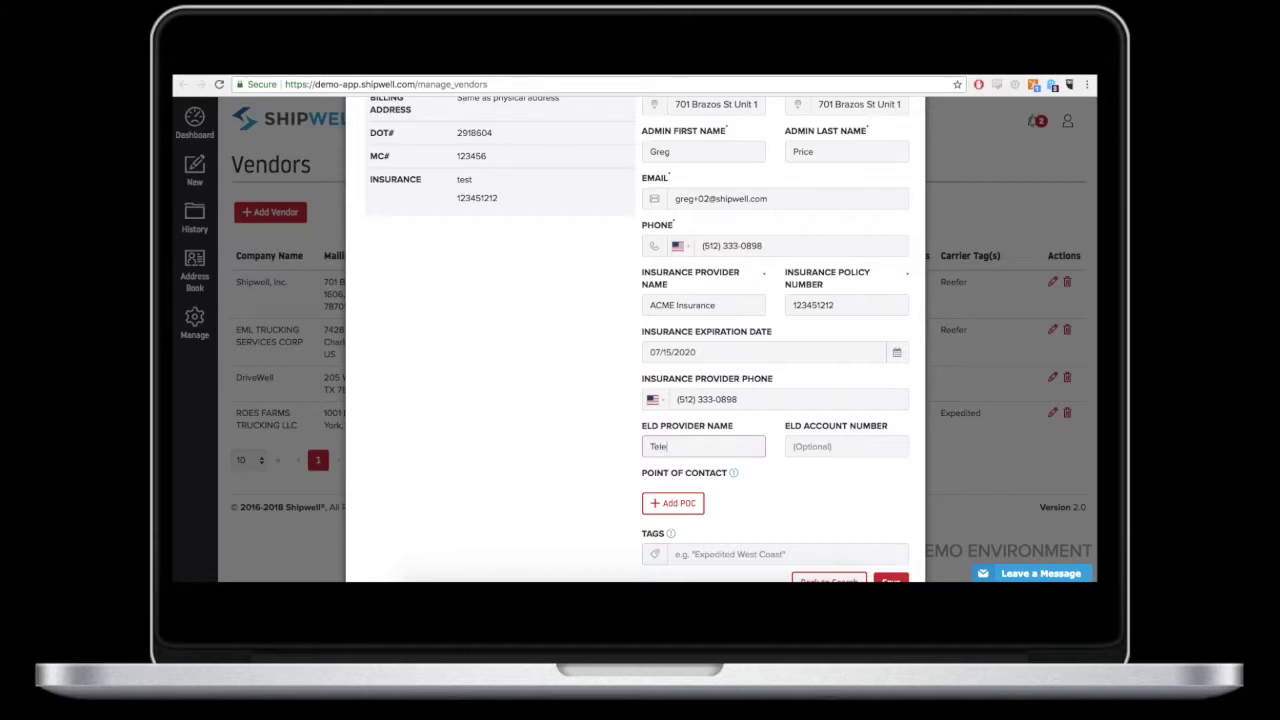
pyautogui.click(806, 447)
pyautogui.write('12345678')
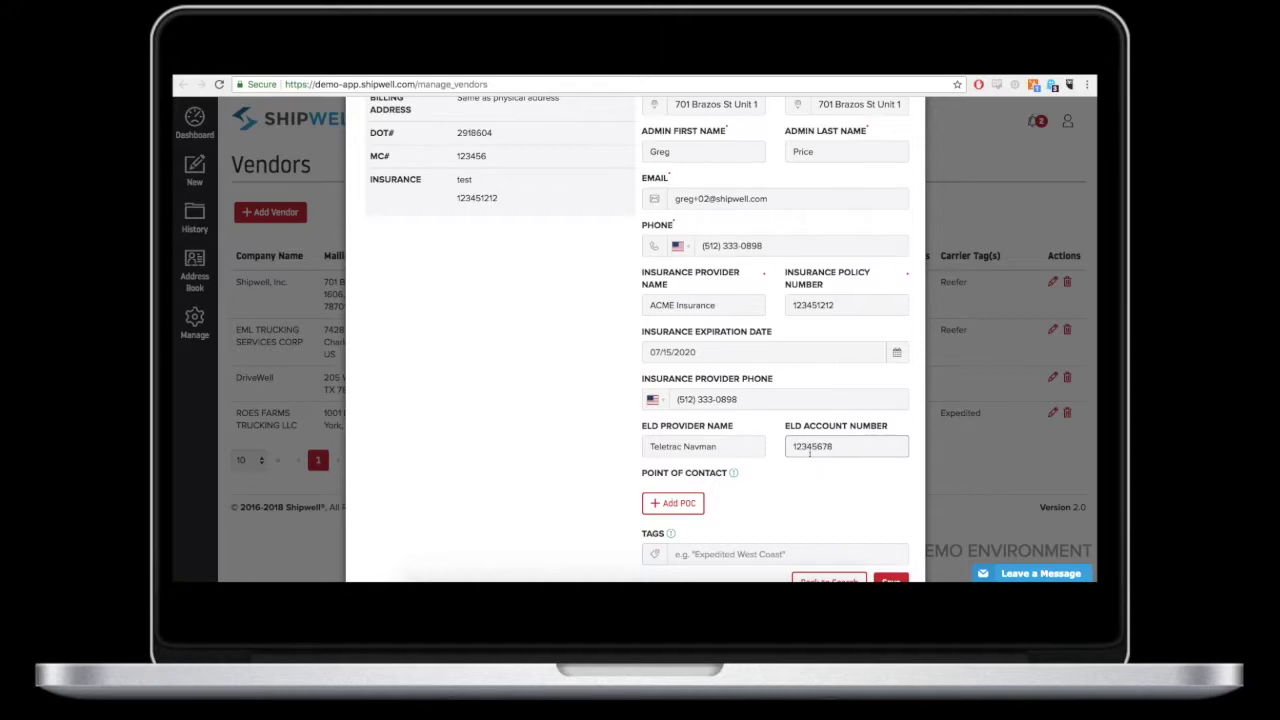
pyautogui.scroll(-2, 845, 508)
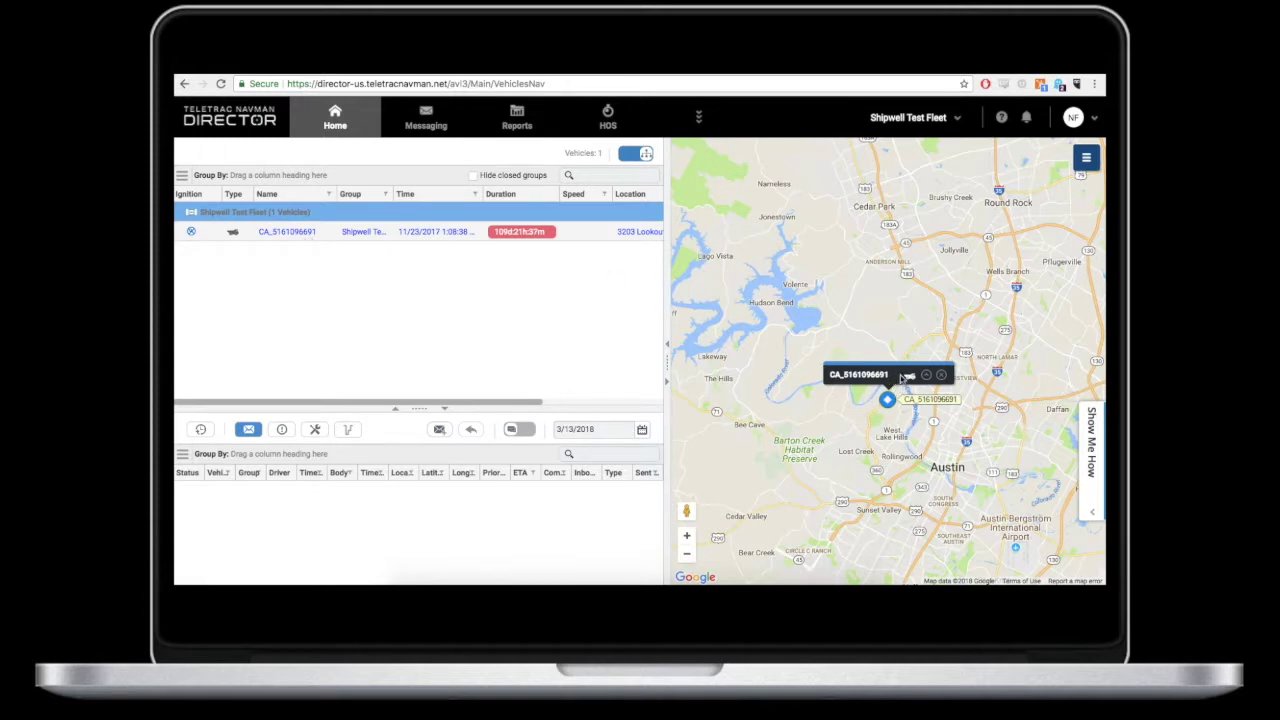
pyautogui.click(927, 377)
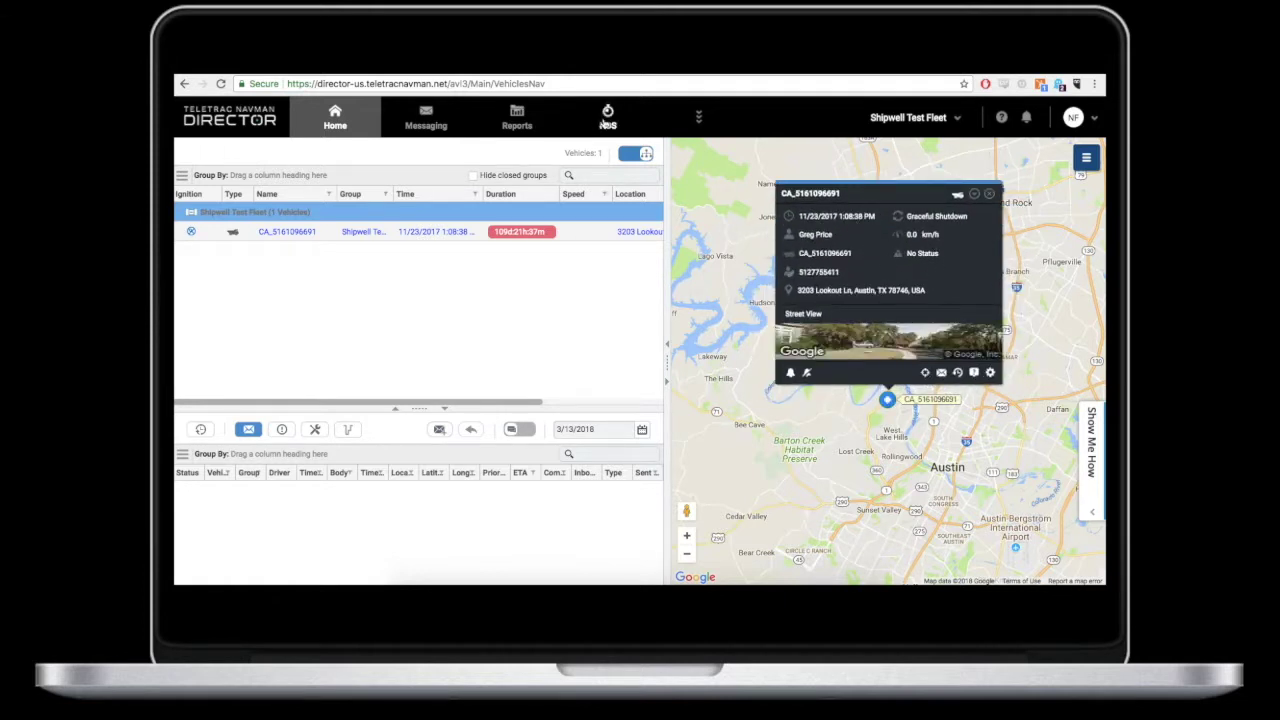
pyautogui.click(604, 121)
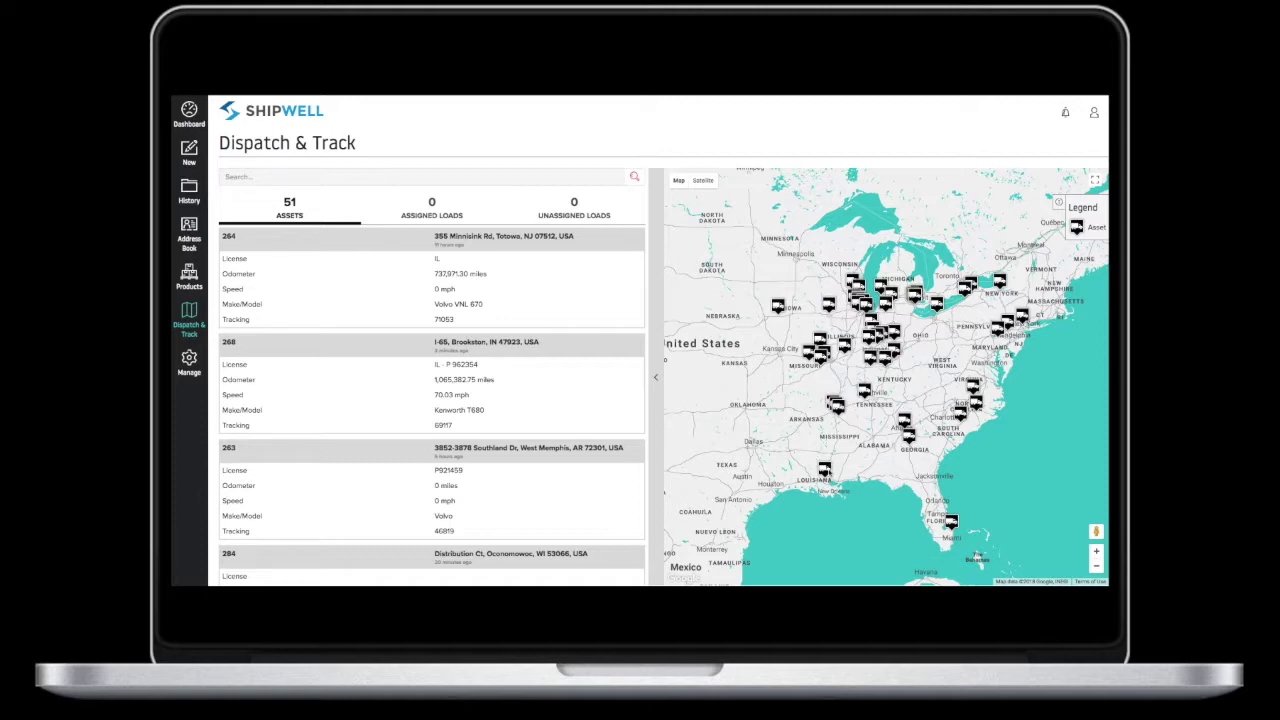
# Show asset 223's details near Walker, LA and reveal the sidebar management sections.
pyautogui.click(825, 469)
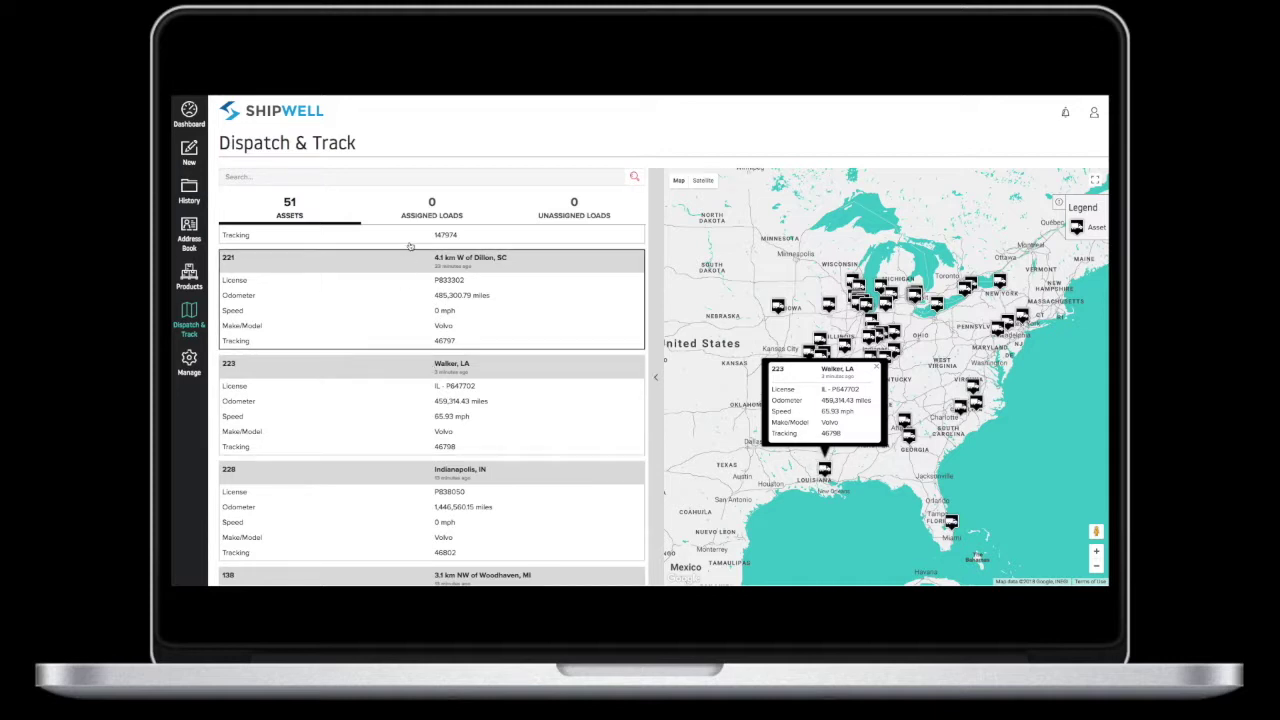
pyautogui.click(189, 360)
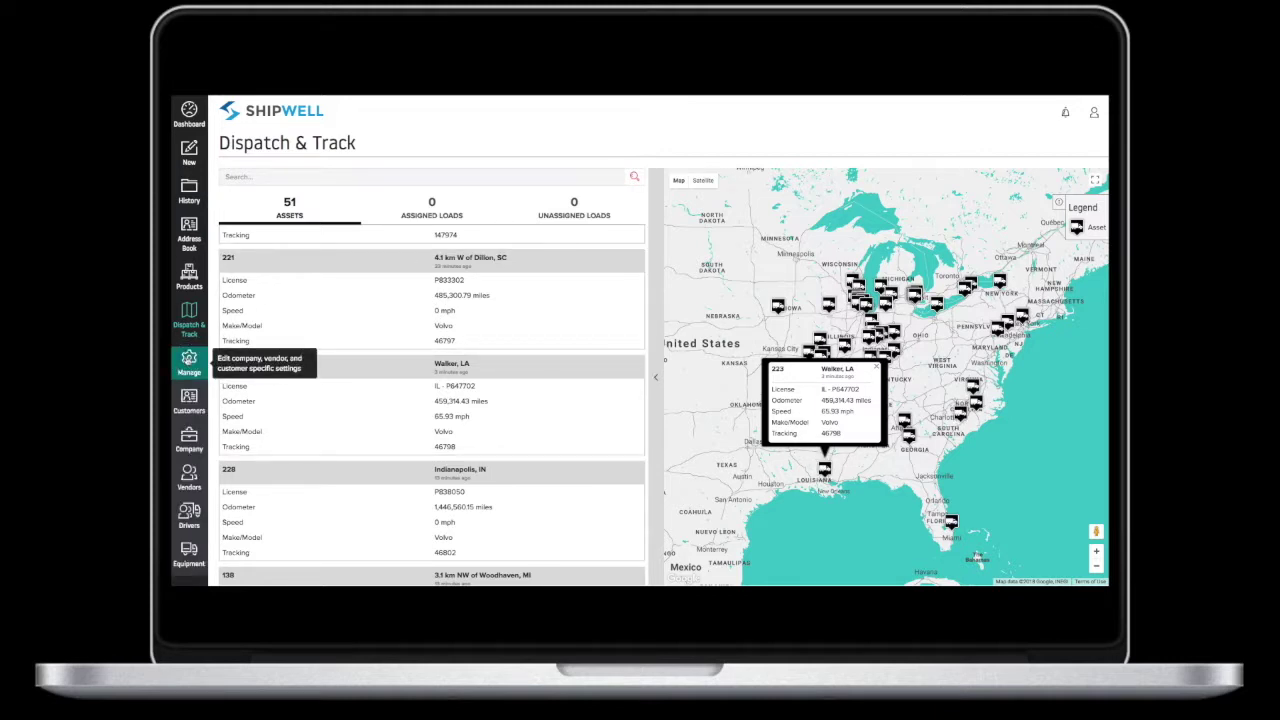